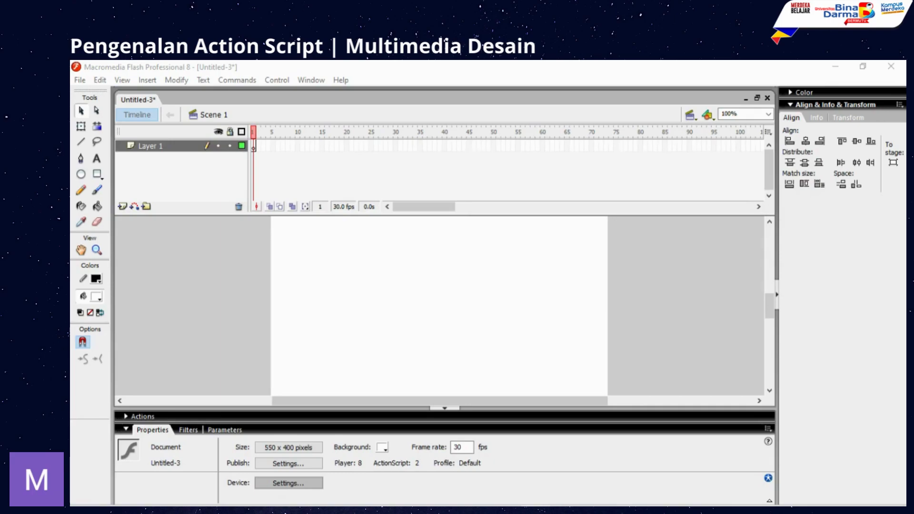
- Open the Actions panel for frame 1, keeping the ActionScript 1.0 & 2.0 filter
click(143, 417)
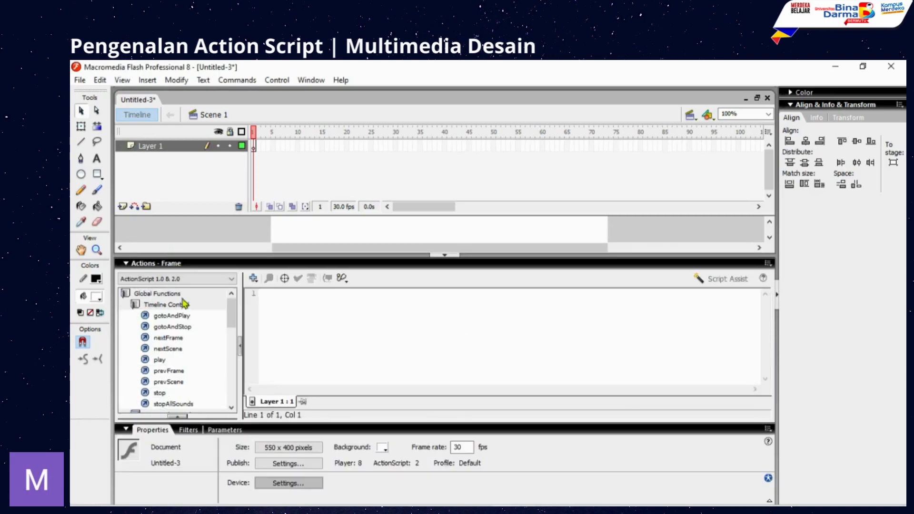
click(147, 264)
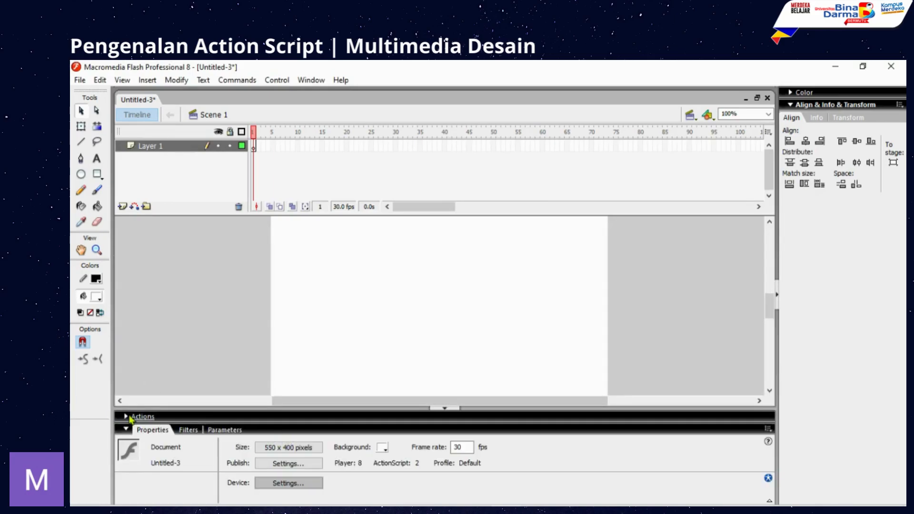
click(307, 80)
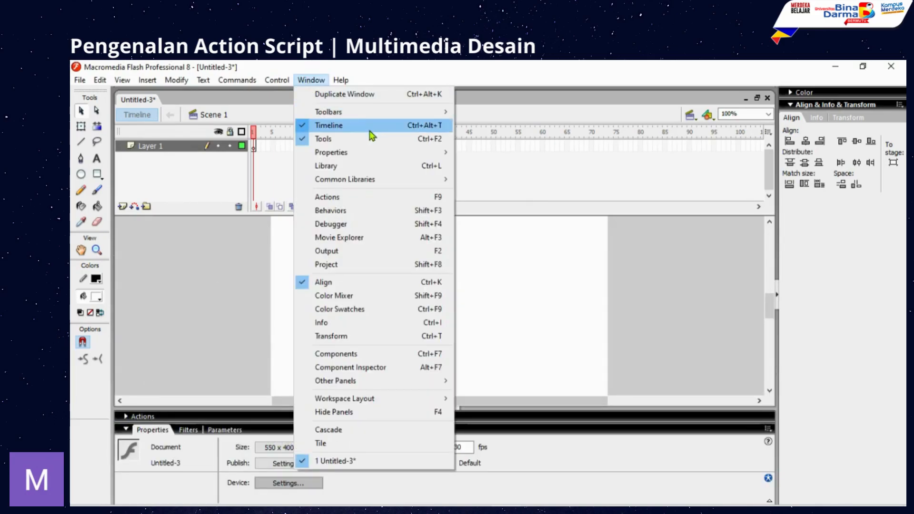
click(328, 199)
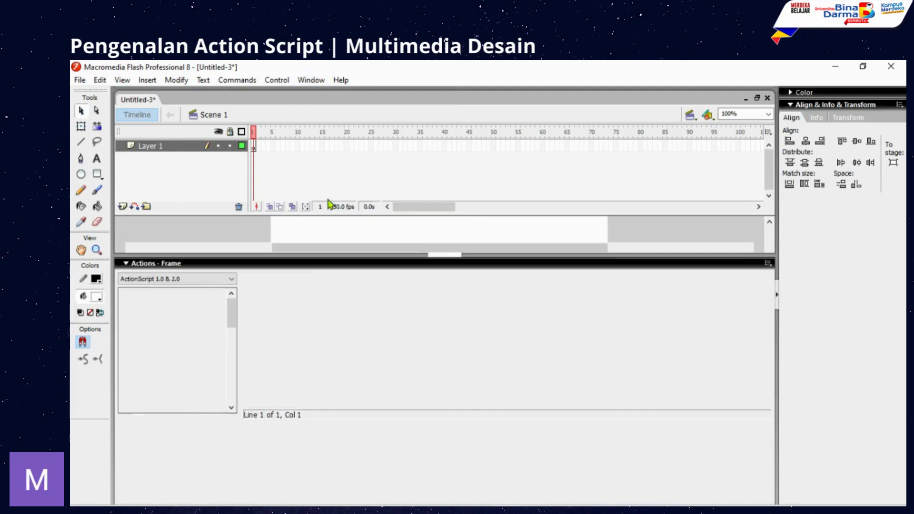
click(159, 280)
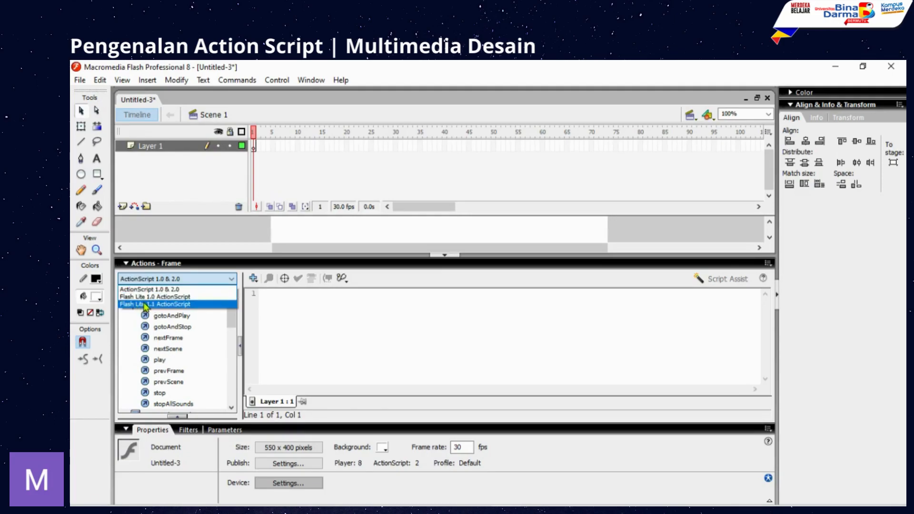
click(191, 289)
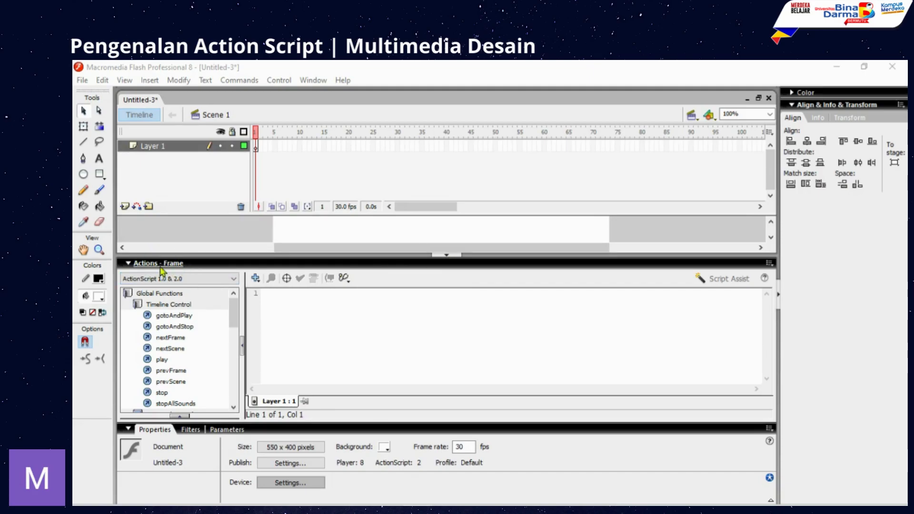
- Collapse the Properties panel so the Actions panel has more space
click(130, 430)
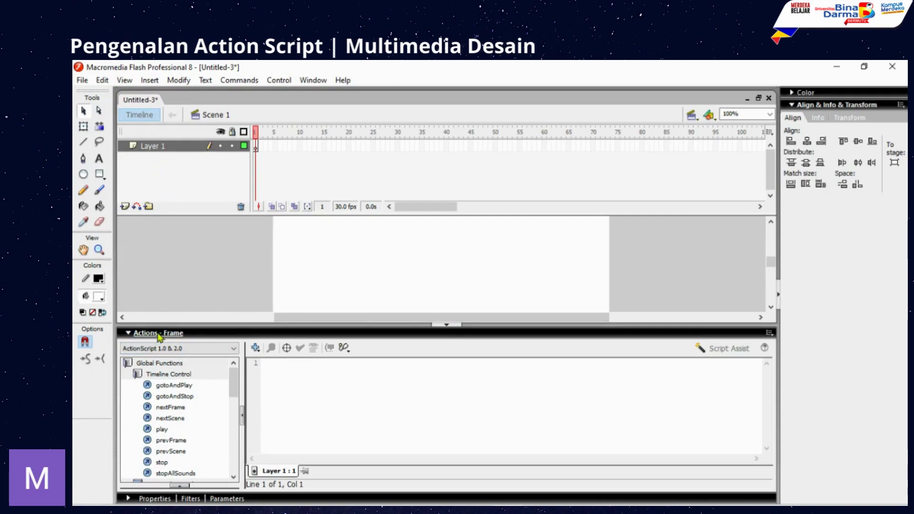
- Draw a yellow-green filled square near the stage's top-left
click(448, 325)
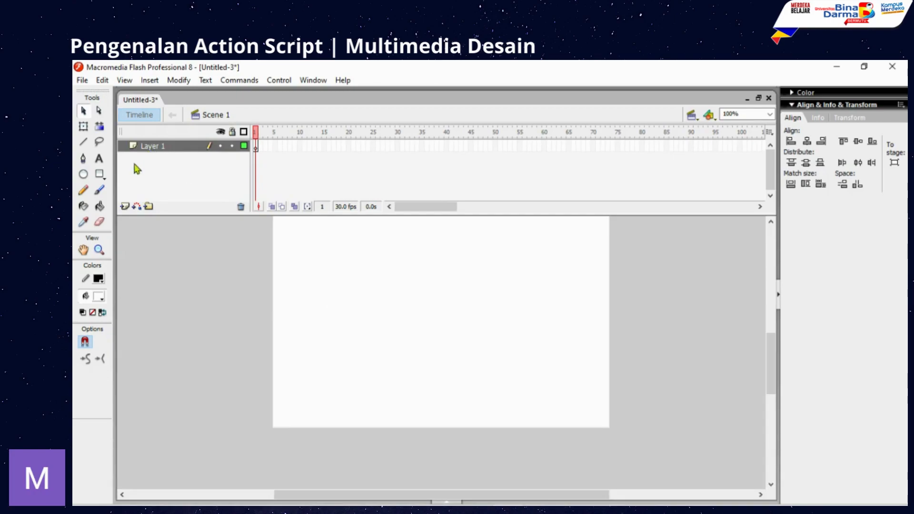
click(99, 175)
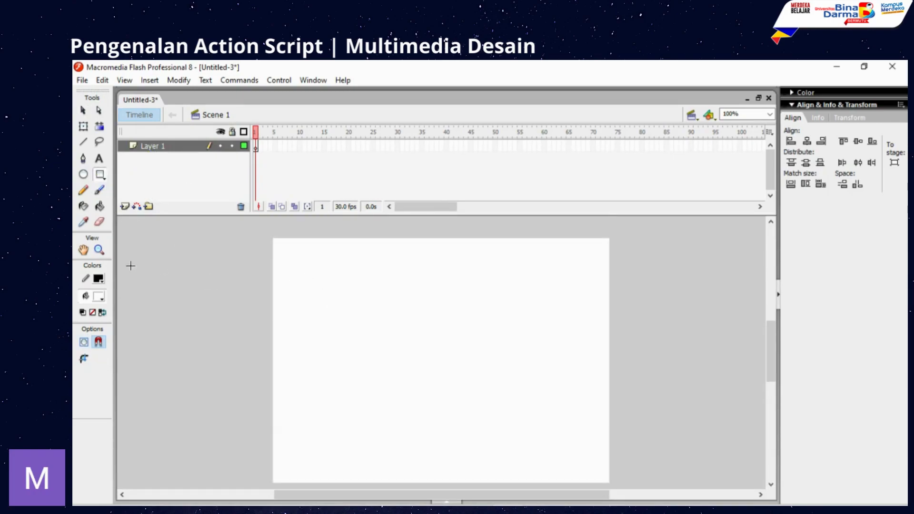
click(98, 297)
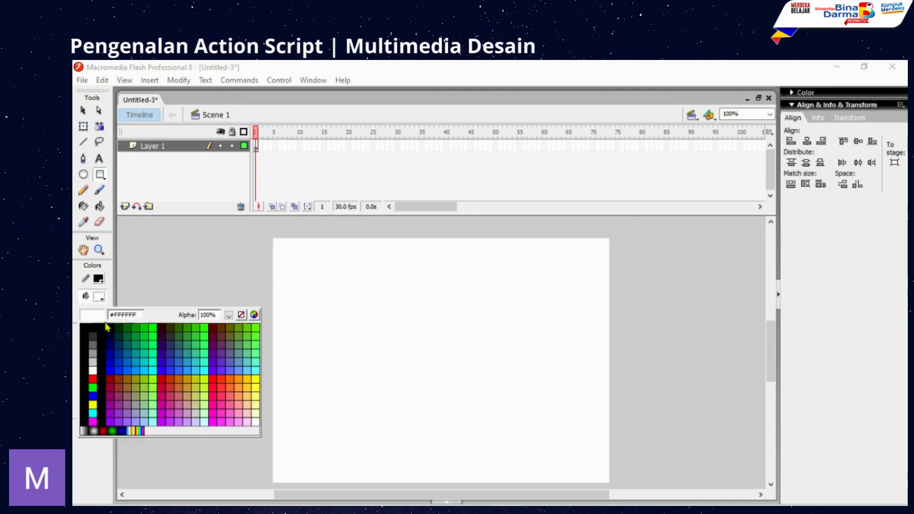
click(147, 380)
drag(282, 251, 318, 285)
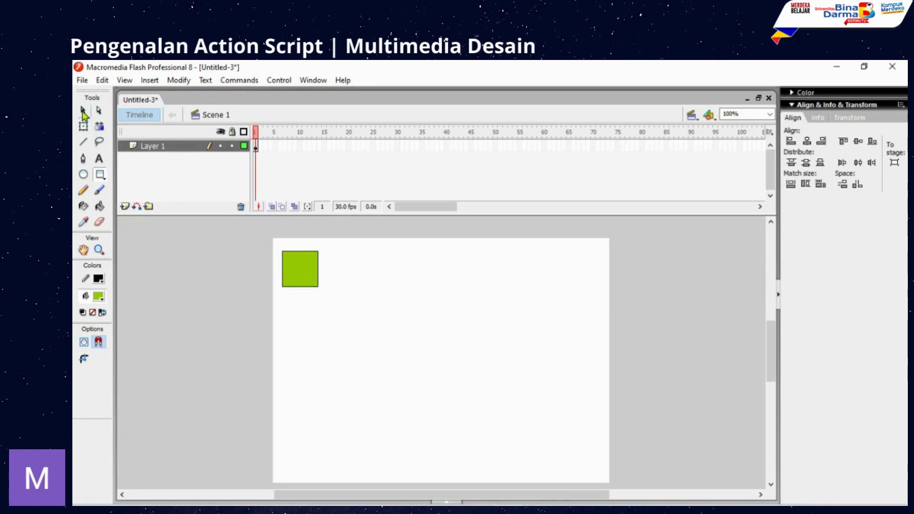
- Convert the square into a graphic symbol named kotak
click(82, 111)
drag(266, 239, 340, 309)
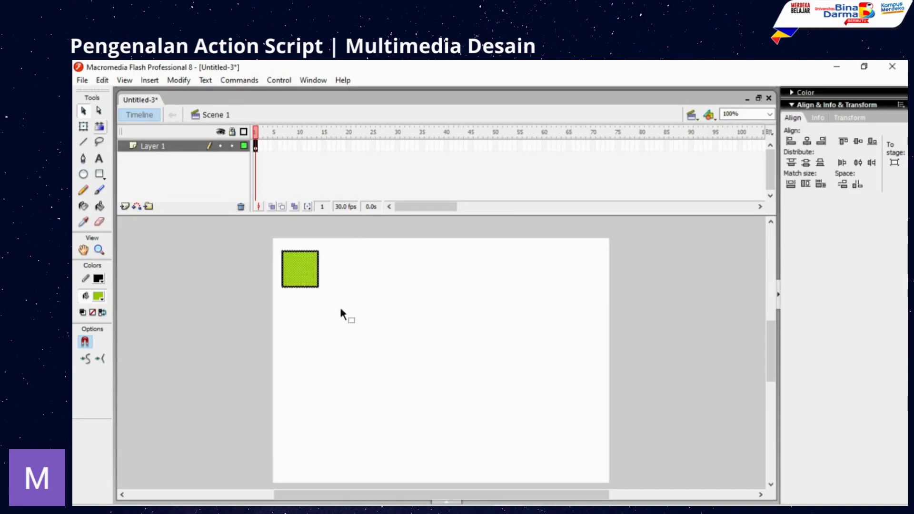
right_click(296, 266)
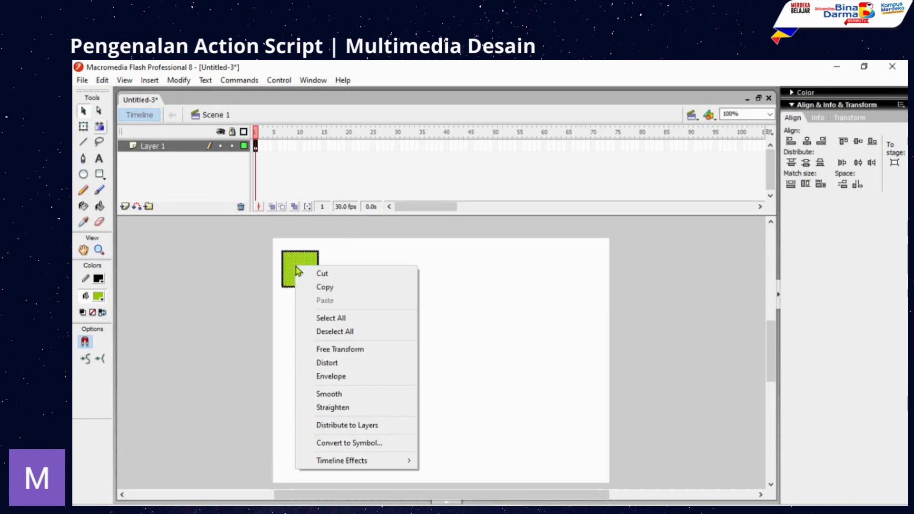
click(357, 443)
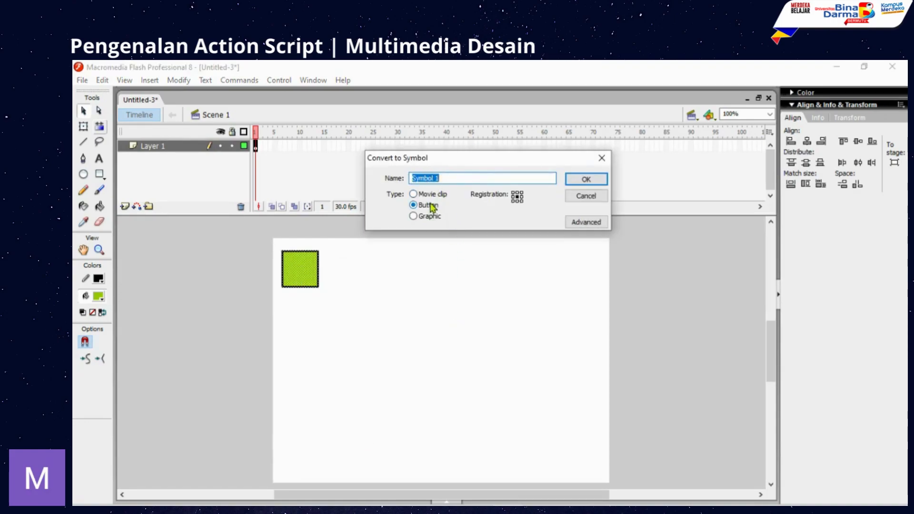
click(427, 219)
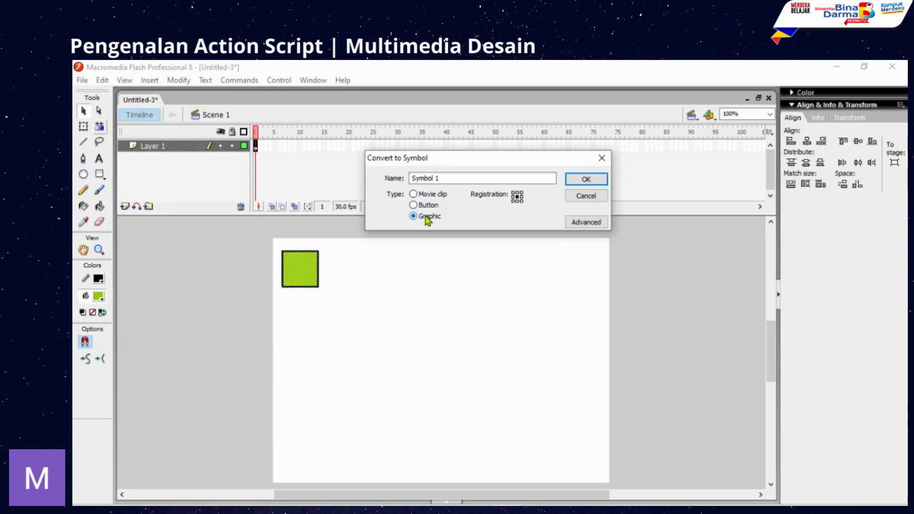
drag(447, 178, 399, 176)
text(kotak)
key(Return)
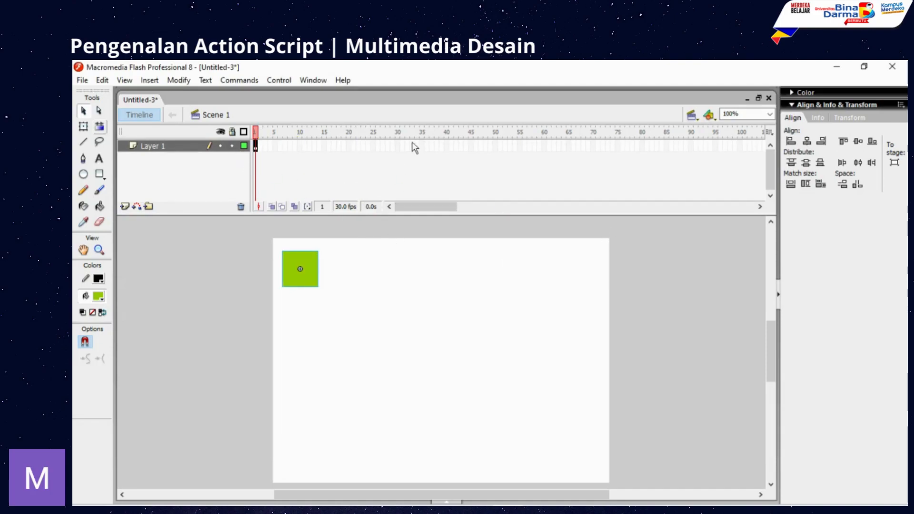
- Add a keyframe at frame 60 and a motion tween, ending the square at the top-right
click(545, 146)
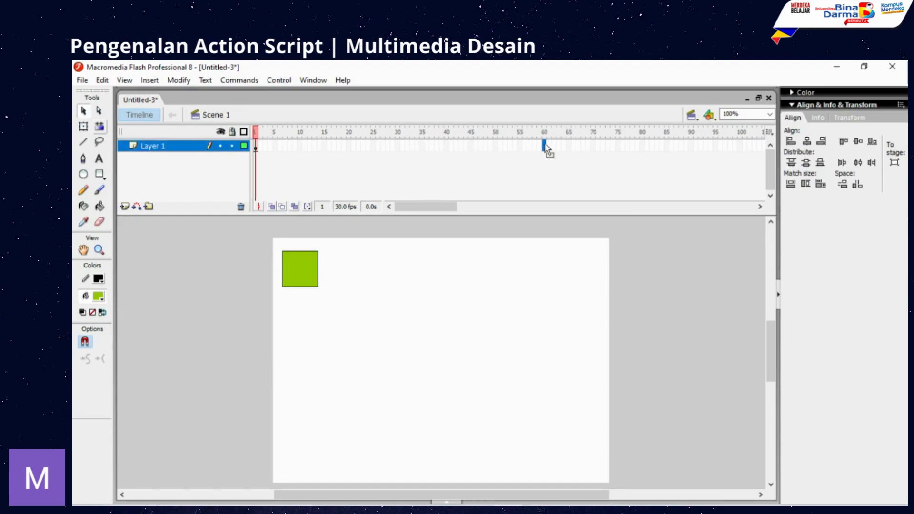
right_click(545, 146)
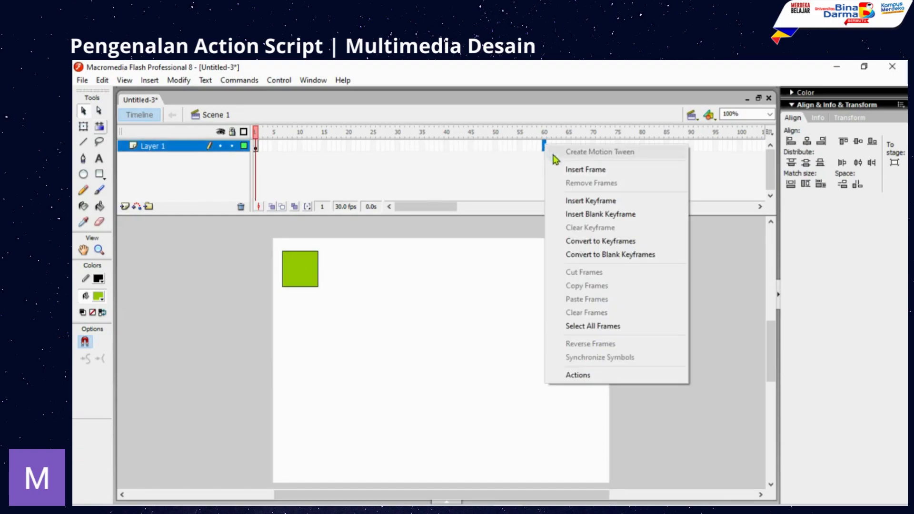
click(575, 202)
right_click(408, 145)
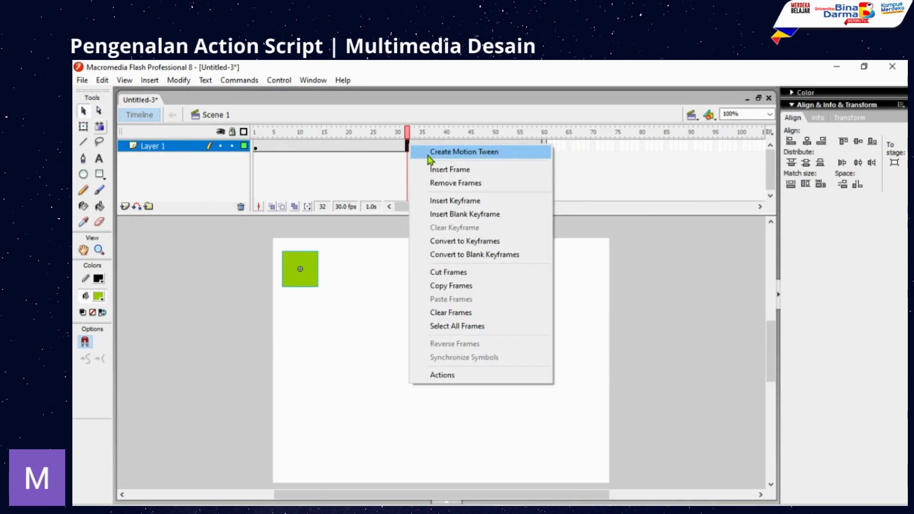
click(428, 152)
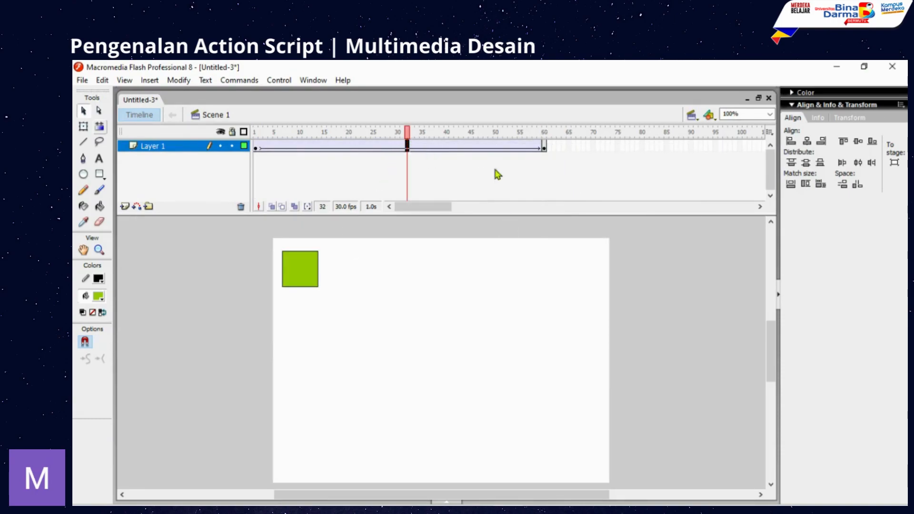
click(545, 148)
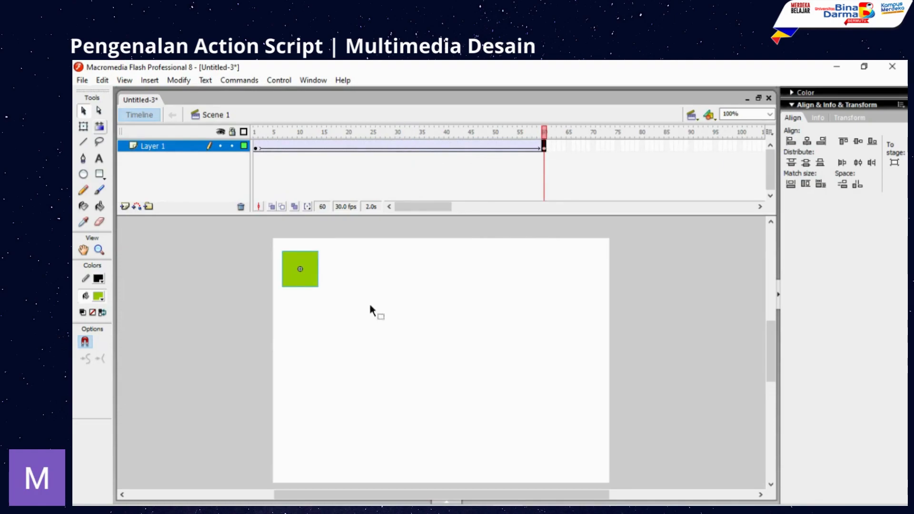
drag(304, 281, 586, 290)
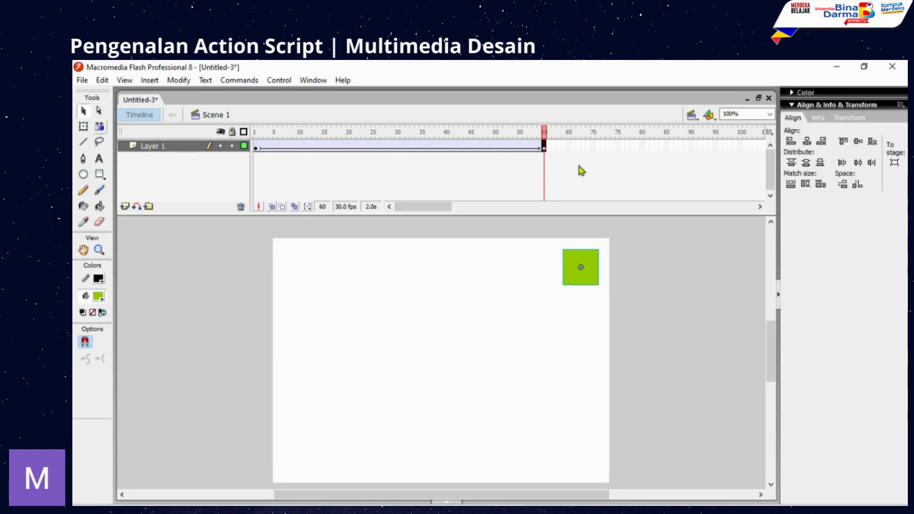
click(279, 81)
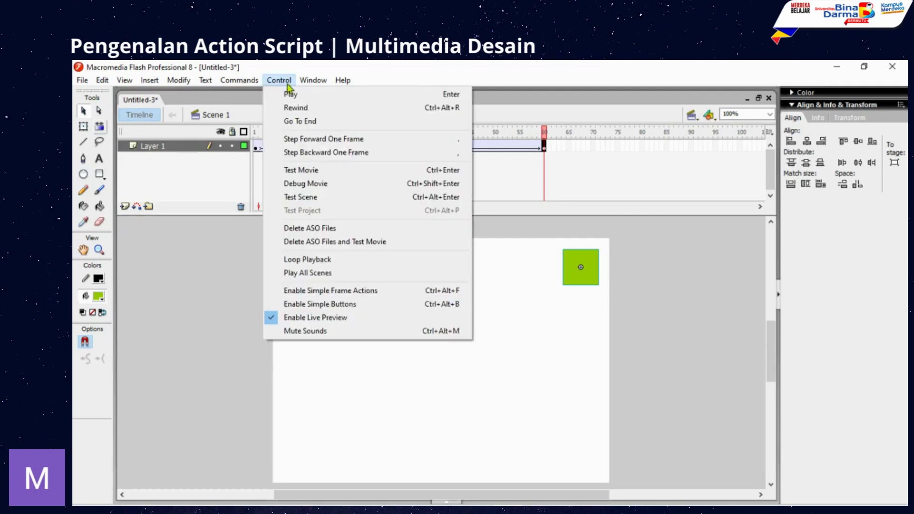
click(311, 170)
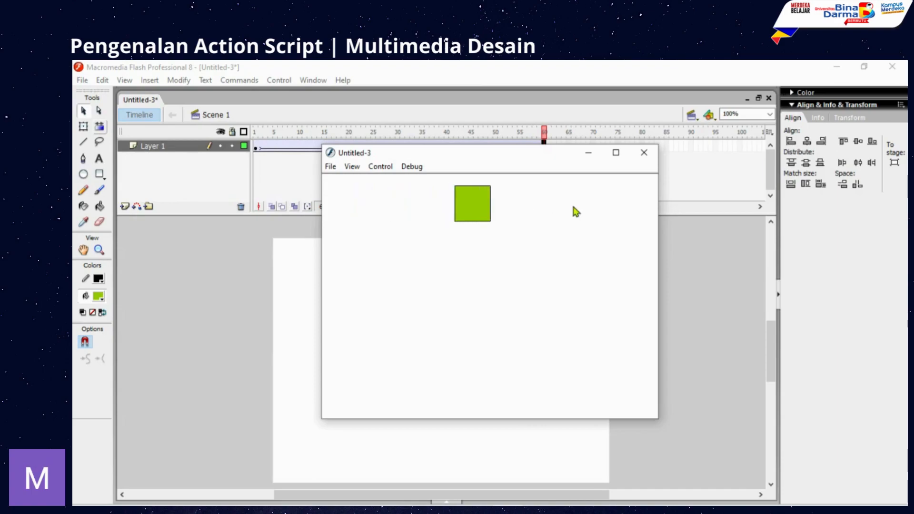
click(648, 158)
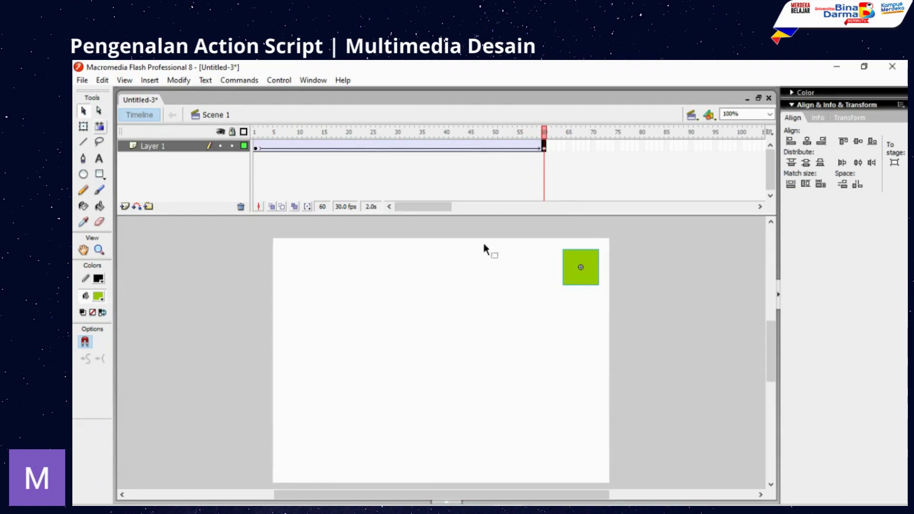
- Put stop(); in frame 60's script and run Check Syntax
click(545, 147)
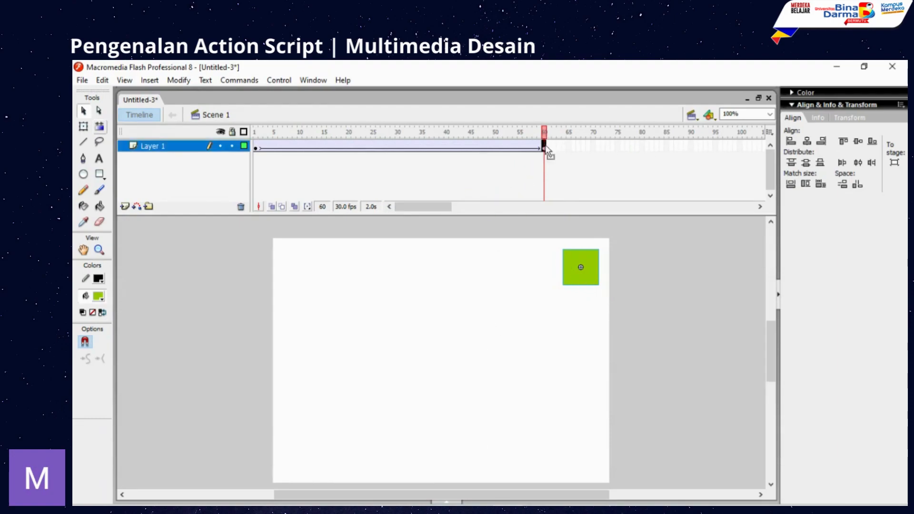
key(F9)
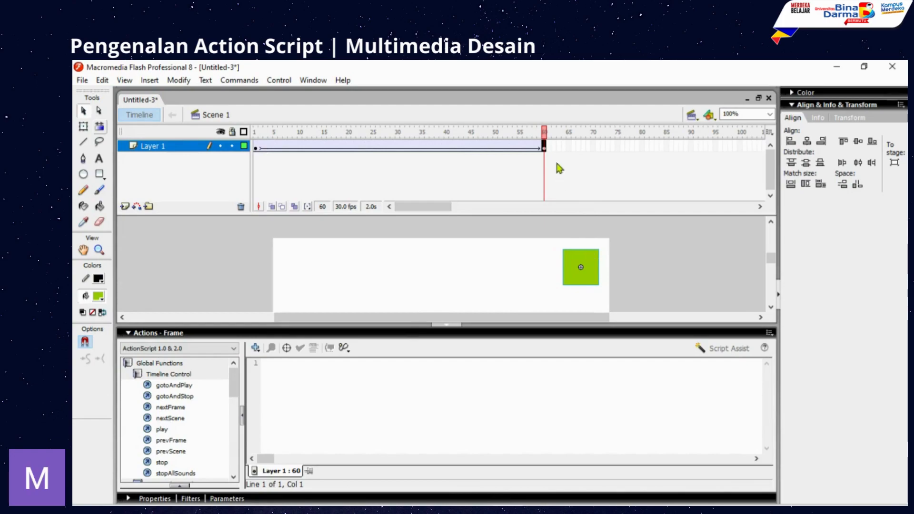
click(297, 388)
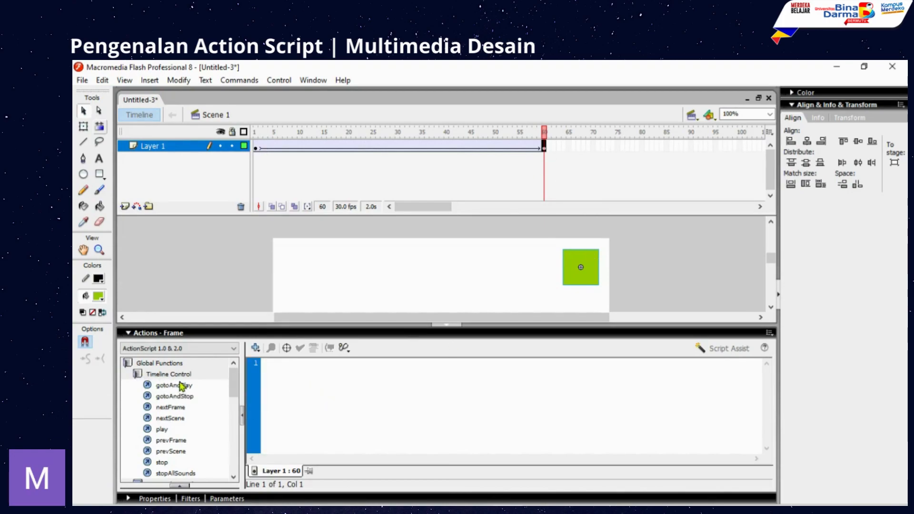
click(163, 376)
click(165, 376)
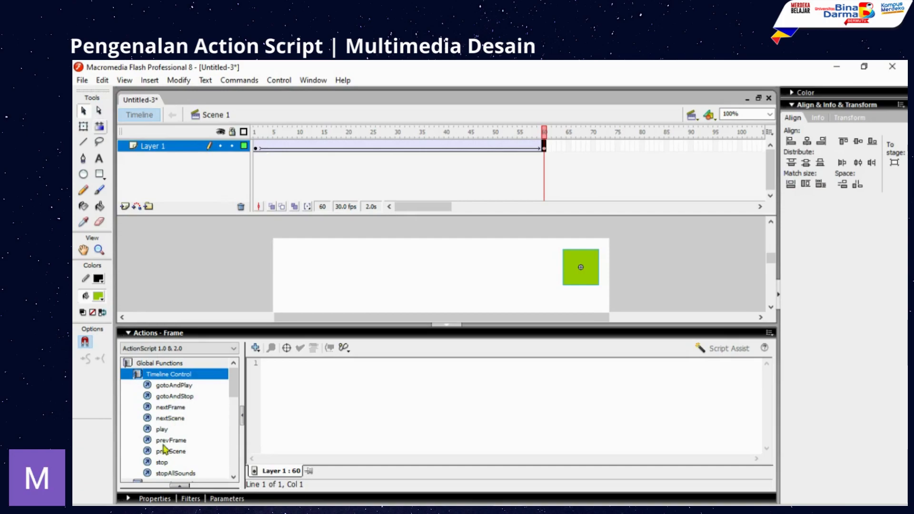
double_click(163, 463)
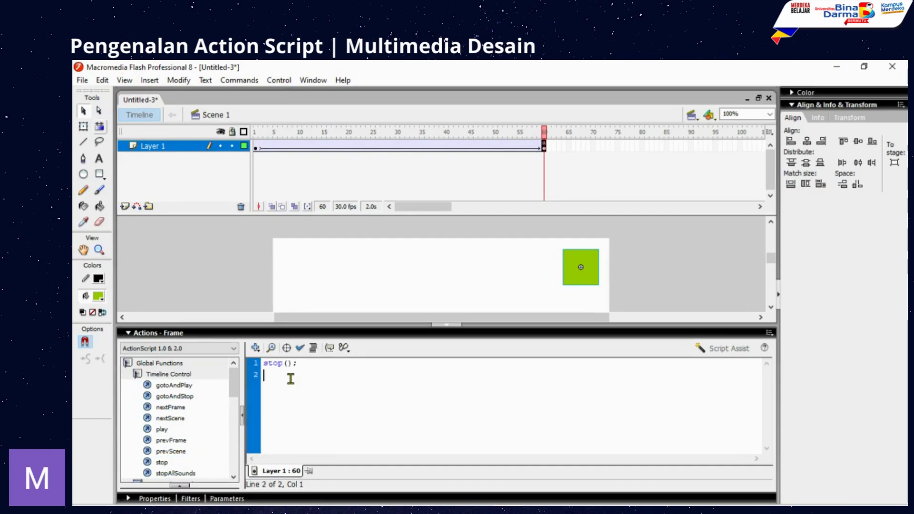
click(301, 350)
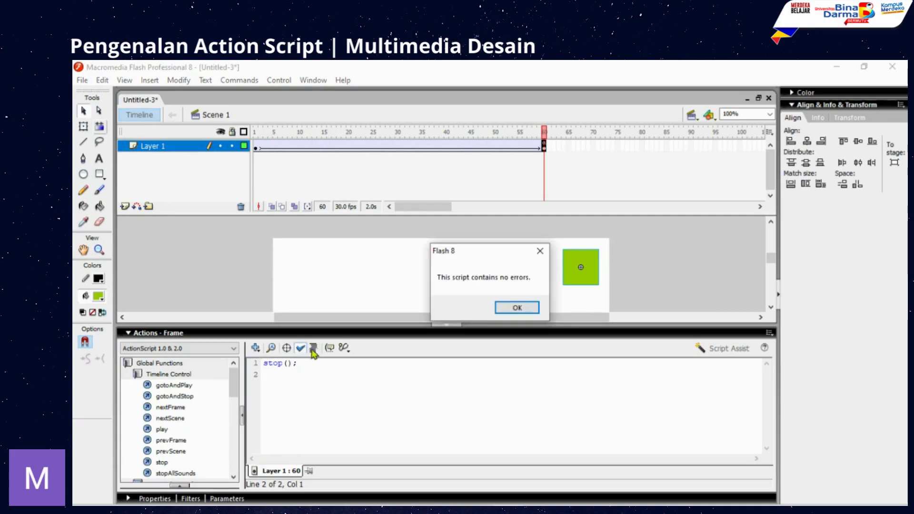
click(519, 308)
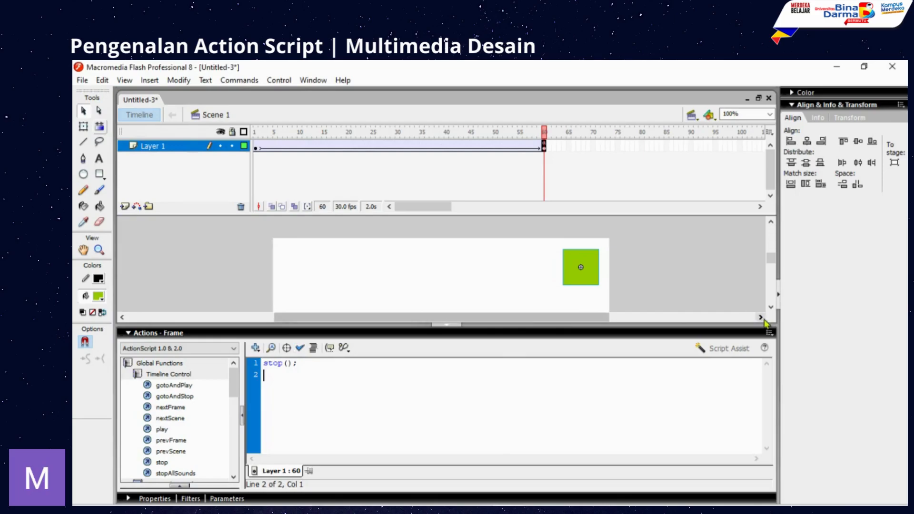
click(308, 81)
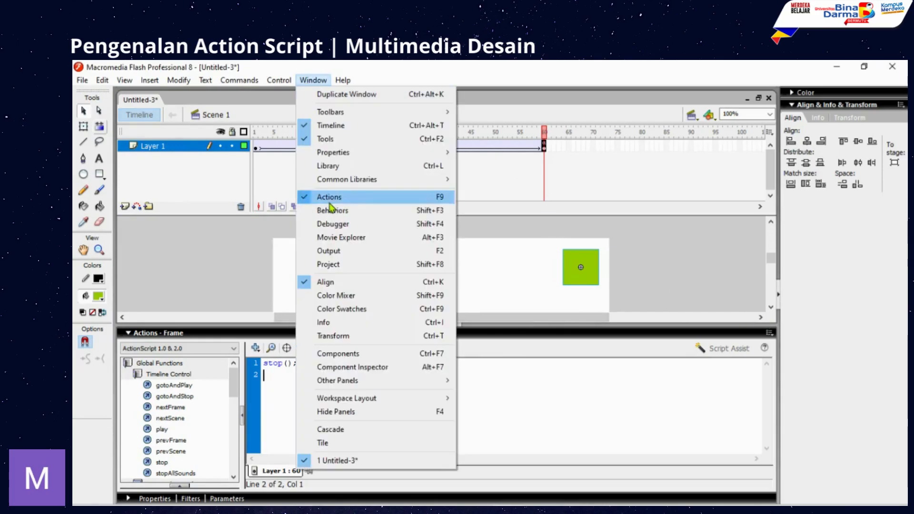
mouse_move(279, 80)
click(285, 171)
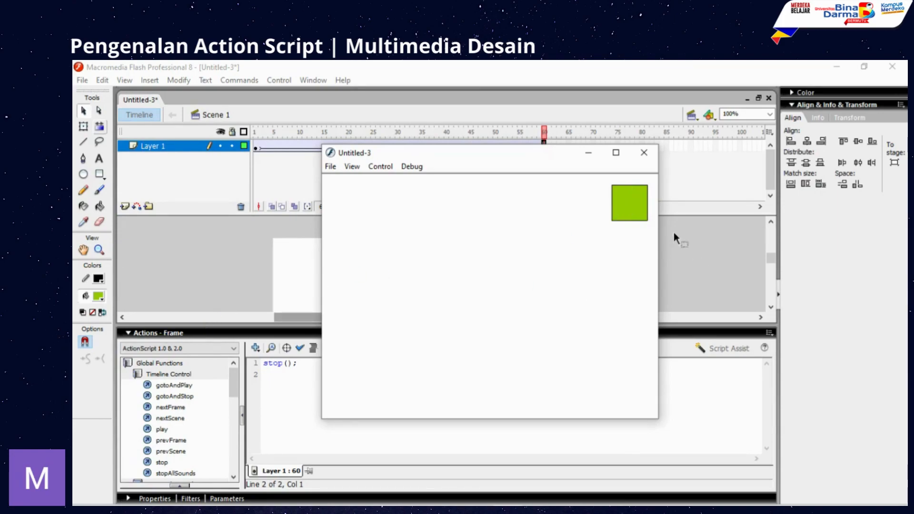
click(644, 152)
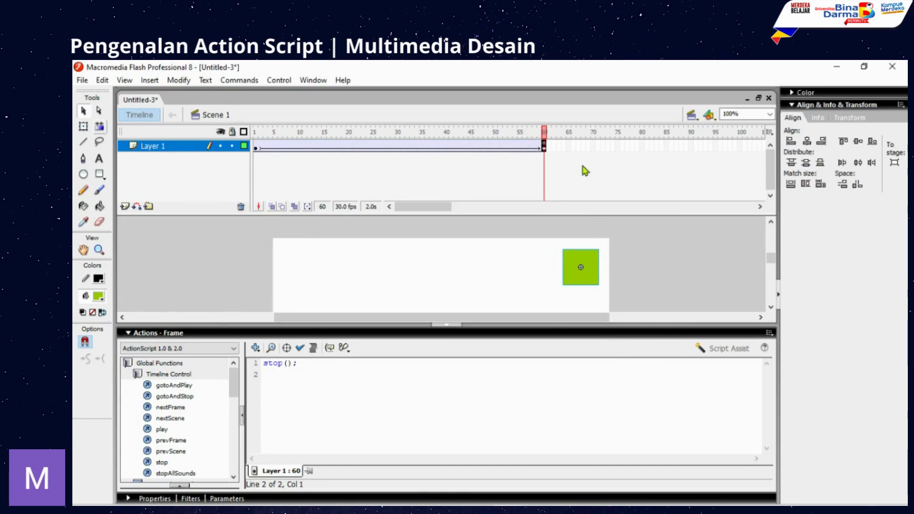
drag(544, 133, 534, 134)
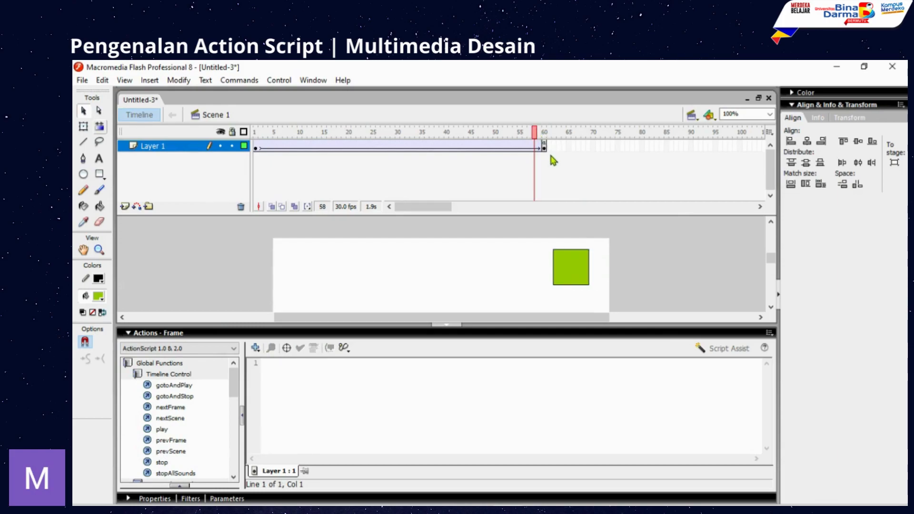
click(544, 148)
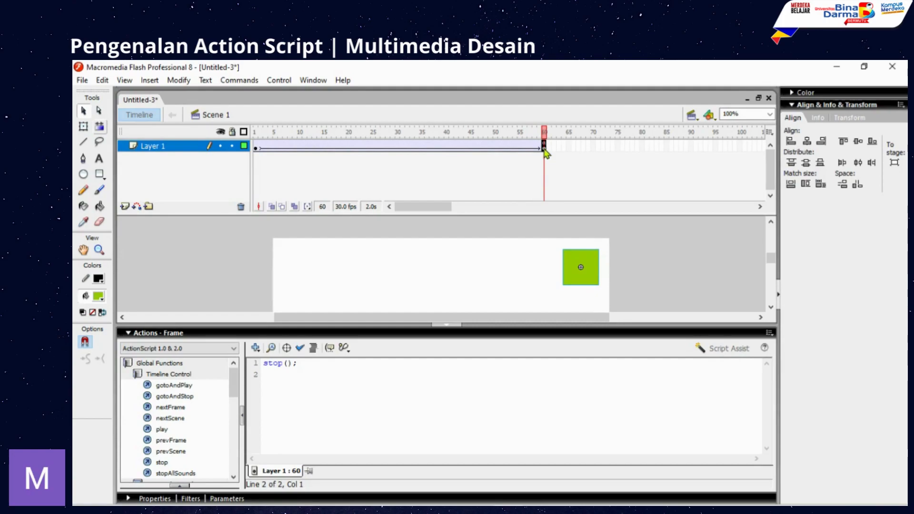
click(427, 148)
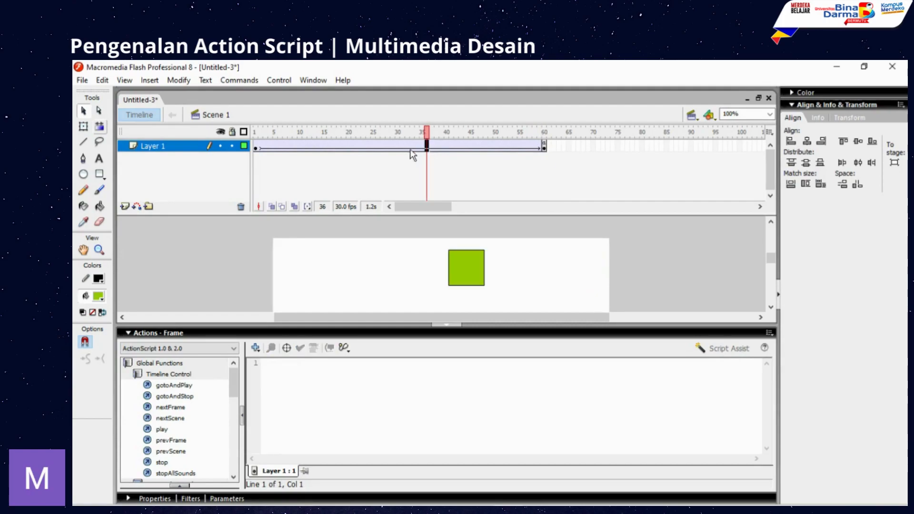
click(544, 148)
click(535, 132)
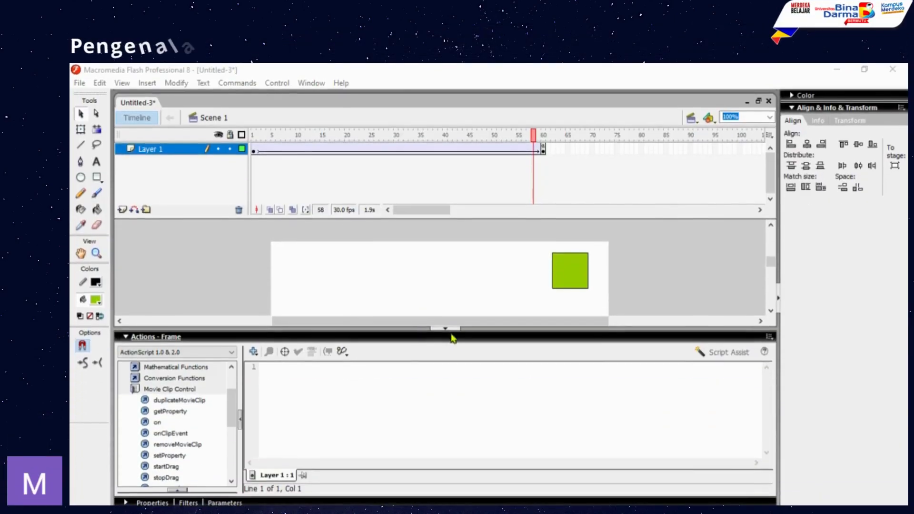
- Collapse the Actions panel and insert a new layer named BT above Layer 1
click(445, 328)
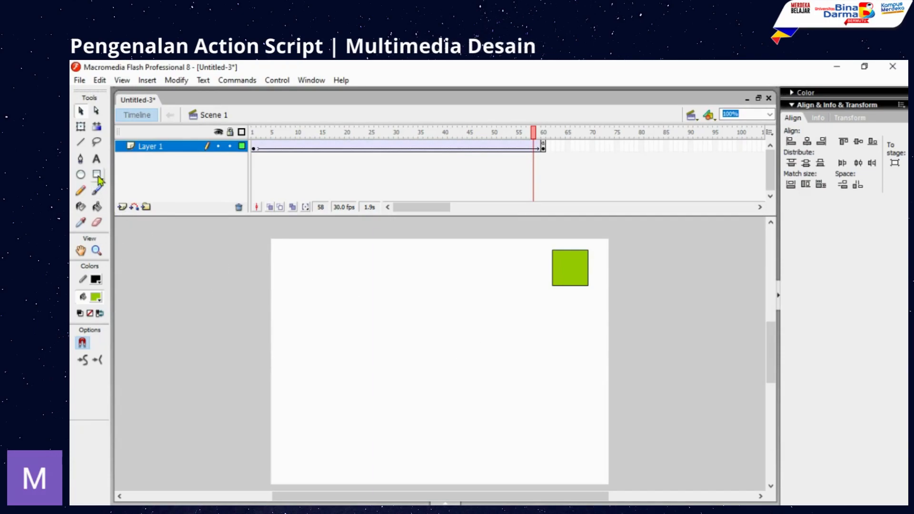
click(122, 207)
double_click(152, 146)
text(B)
key(Return)
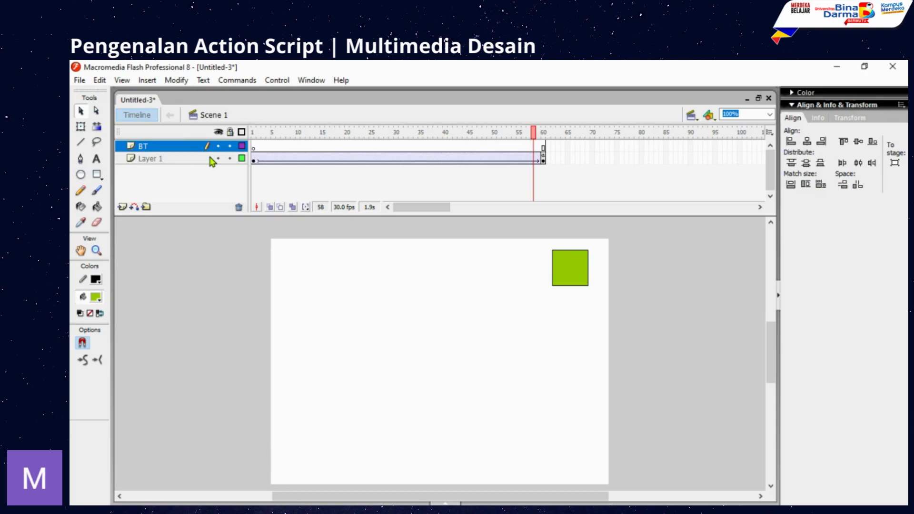
click(98, 174)
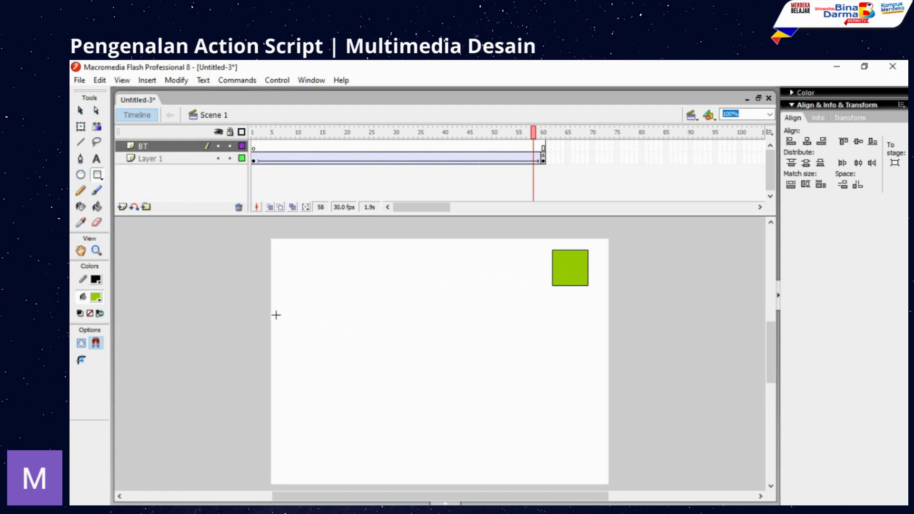
- Draw a 102 x 33 rectangle on the BT layer and fill it blue
mouse_move(281, 319)
mouse_down()
mouse_move(328, 330)
mouse_move(337, 373)
mouse_move(344, 340)
mouse_up()
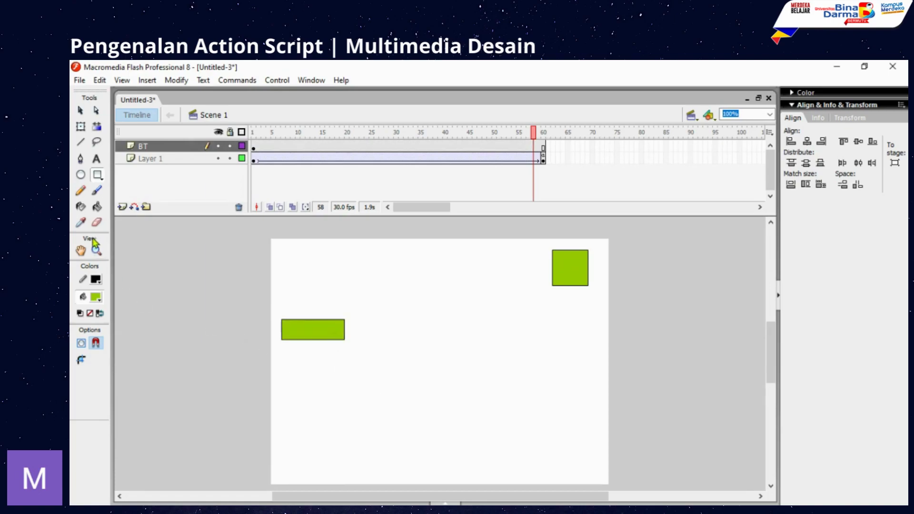
click(445, 502)
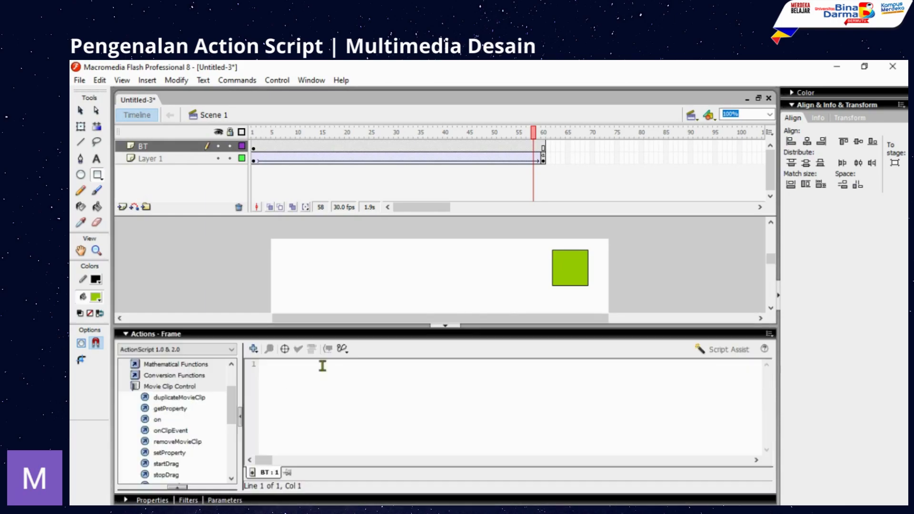
click(126, 333)
click(126, 499)
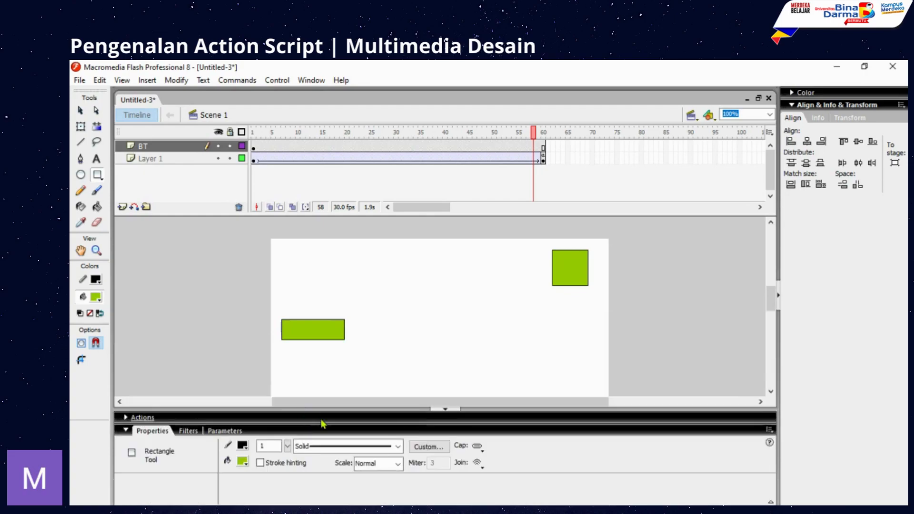
click(243, 460)
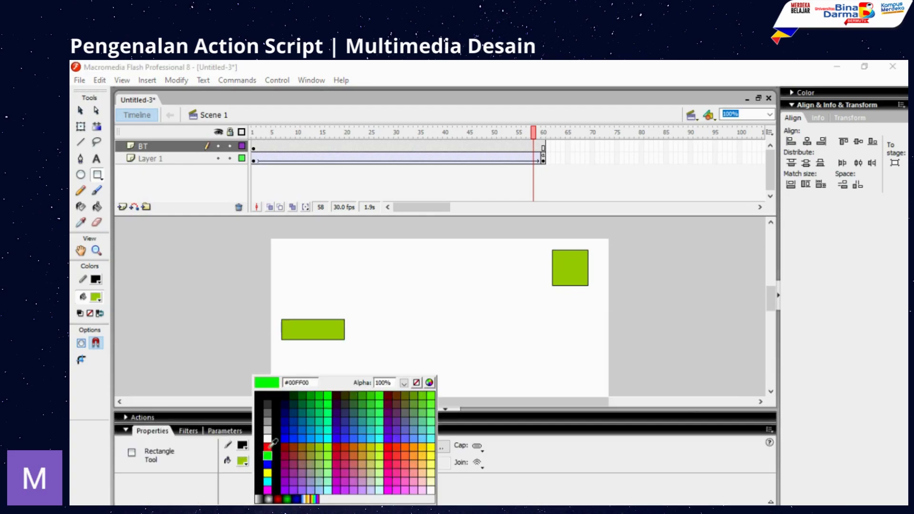
click(303, 429)
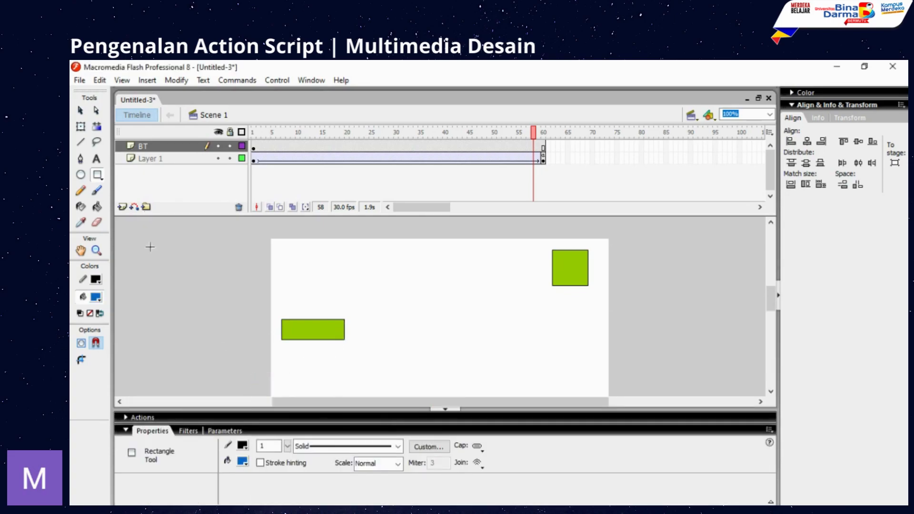
click(97, 207)
click(296, 330)
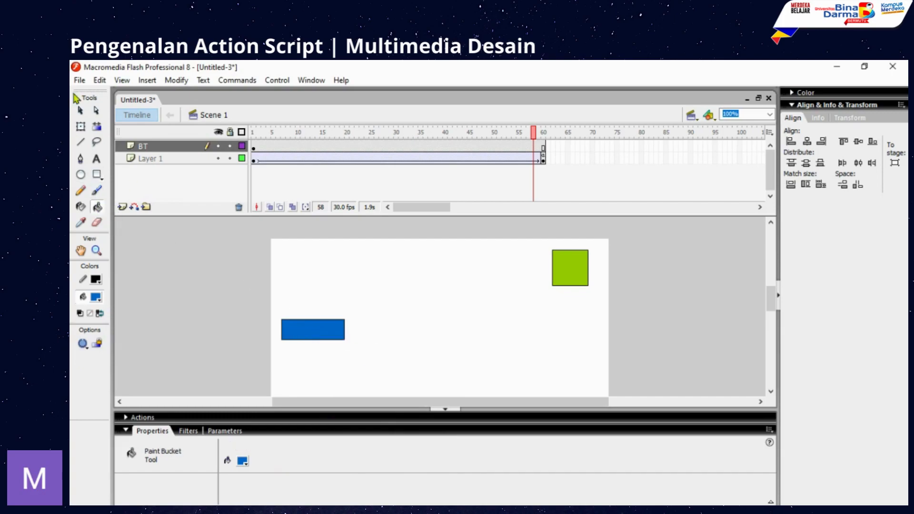
click(80, 111)
drag(282, 315, 361, 349)
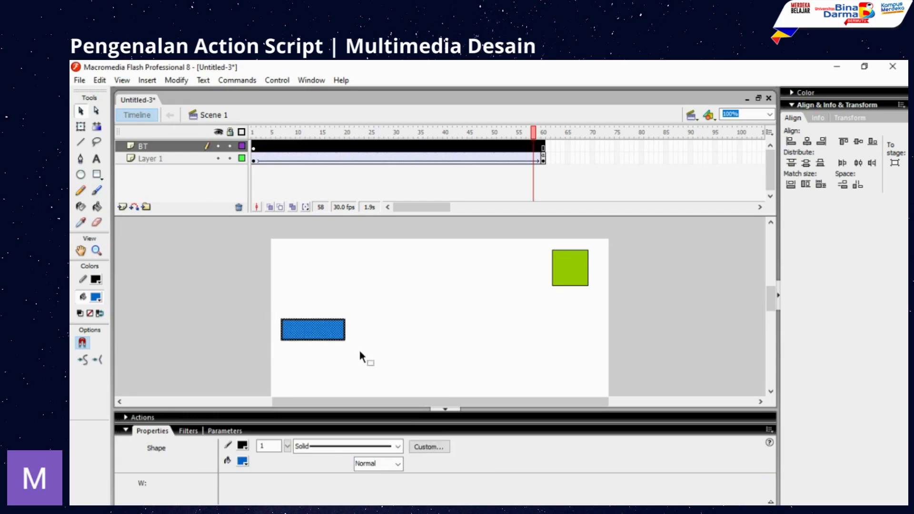
- Copy the blue rectangle, paste it in place, and move the copy to the right
right_click(315, 334)
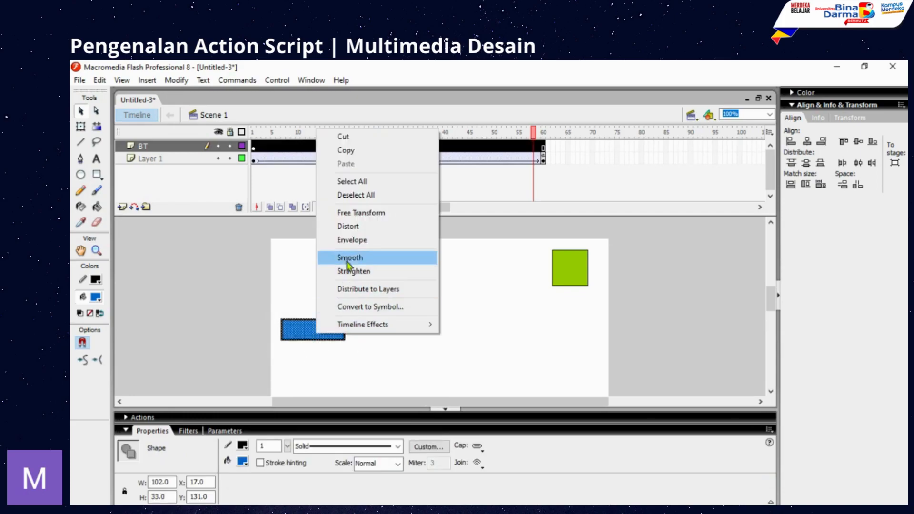
click(345, 151)
right_click(390, 339)
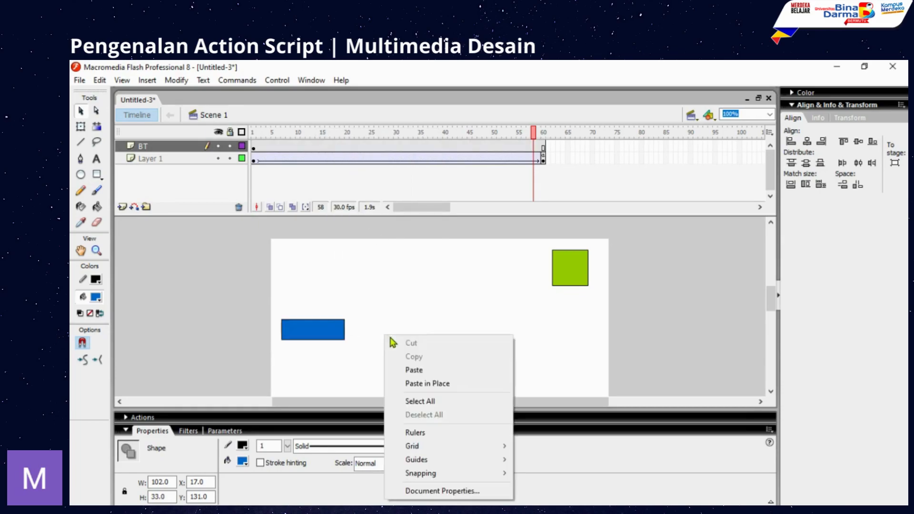
click(431, 383)
drag(307, 329, 384, 331)
click(437, 366)
drag(269, 310, 352, 358)
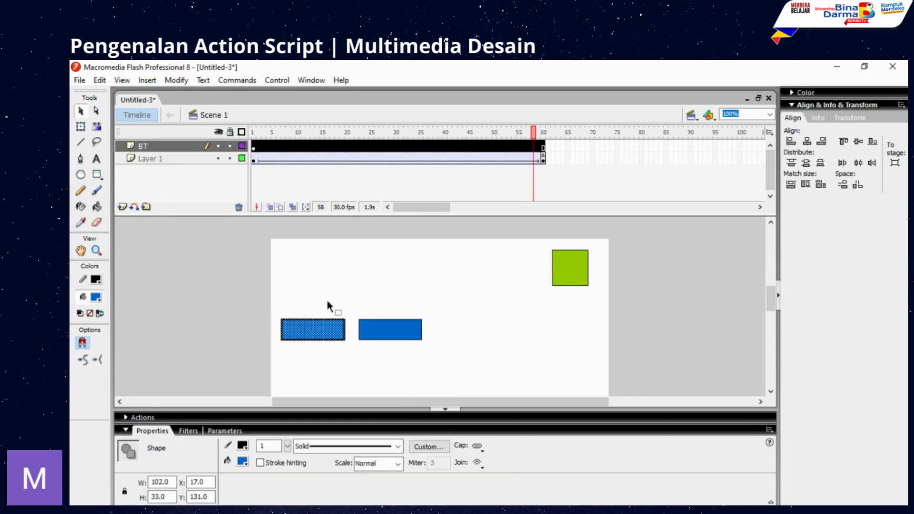
- Convert the left blue rectangle into a button symbol named BT-Play
right_click(315, 334)
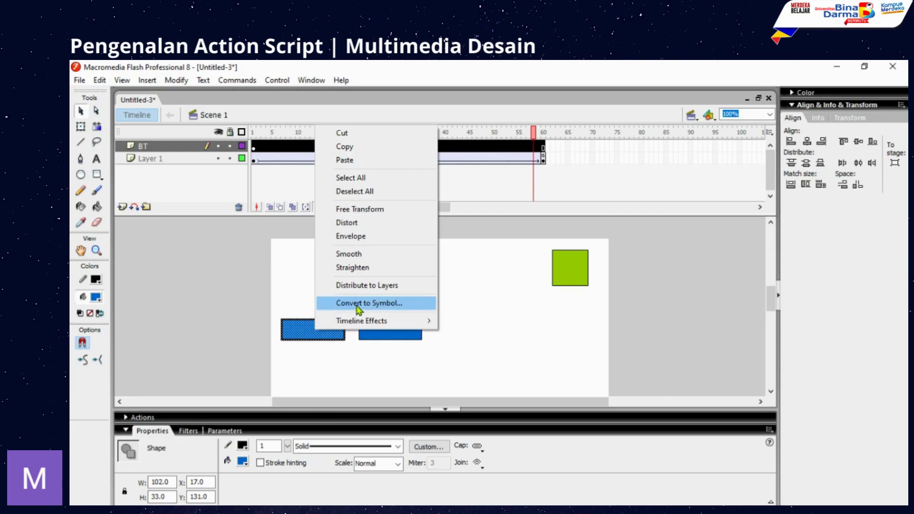
click(358, 305)
click(412, 205)
drag(450, 180, 400, 183)
text(BT)
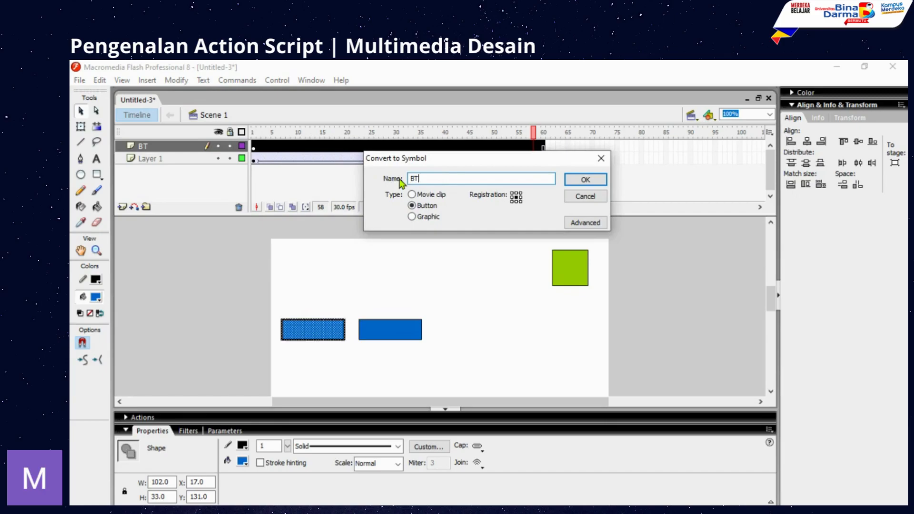
text(-Play)
click(590, 182)
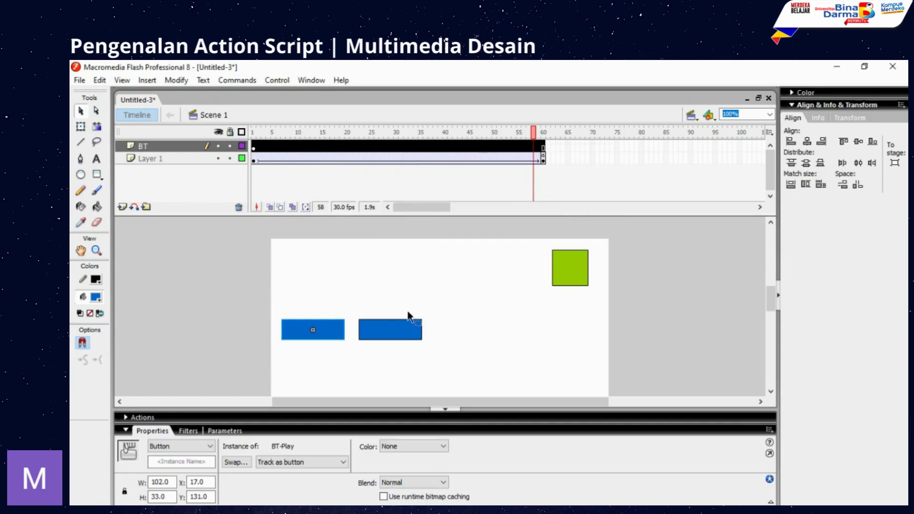
- Convert the right blue rectangle into a button symbol named BT-Stop
drag(380, 342, 426, 346)
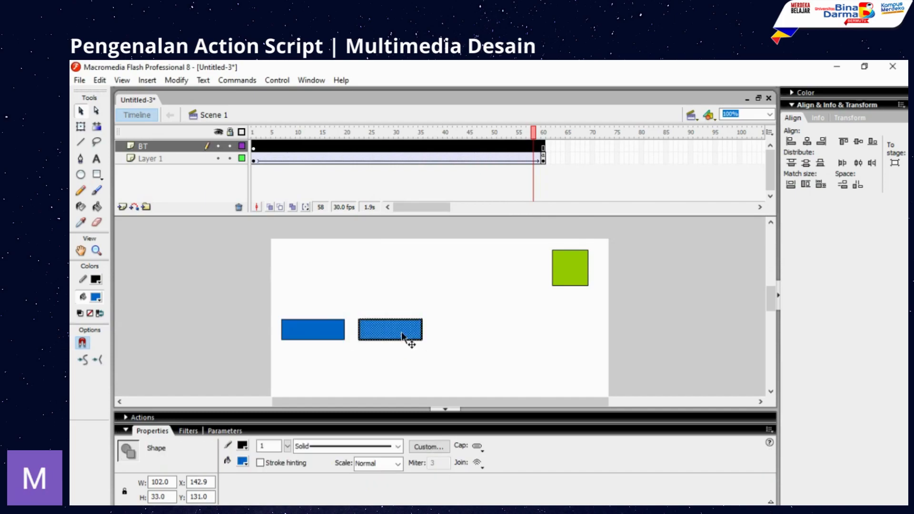
right_click(401, 333)
click(444, 307)
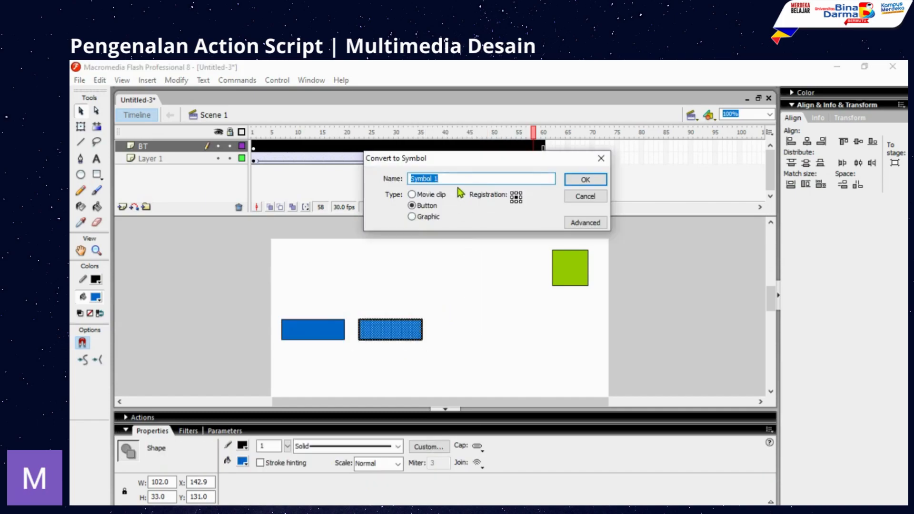
text(BT-Stop)
click(583, 181)
click(311, 81)
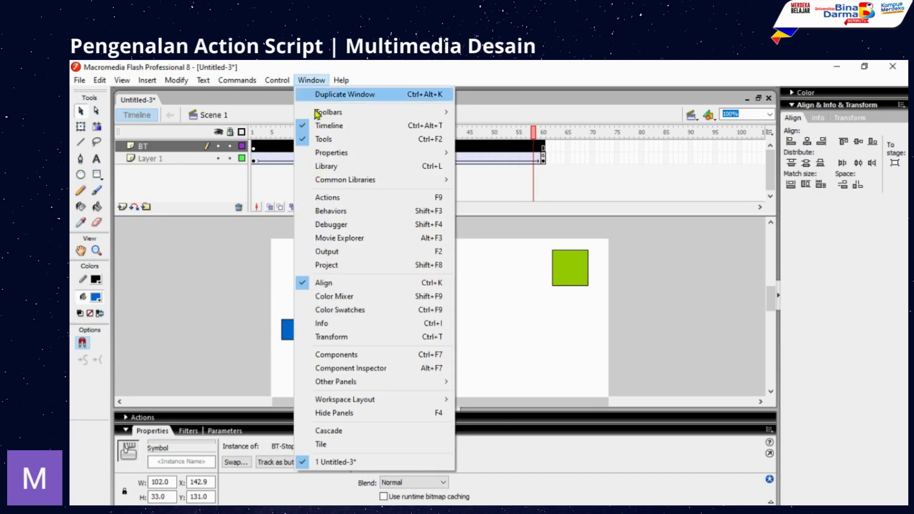
- Open the Library, preview BT-Play and BT-Stop, then edit BT-Play in place
click(329, 166)
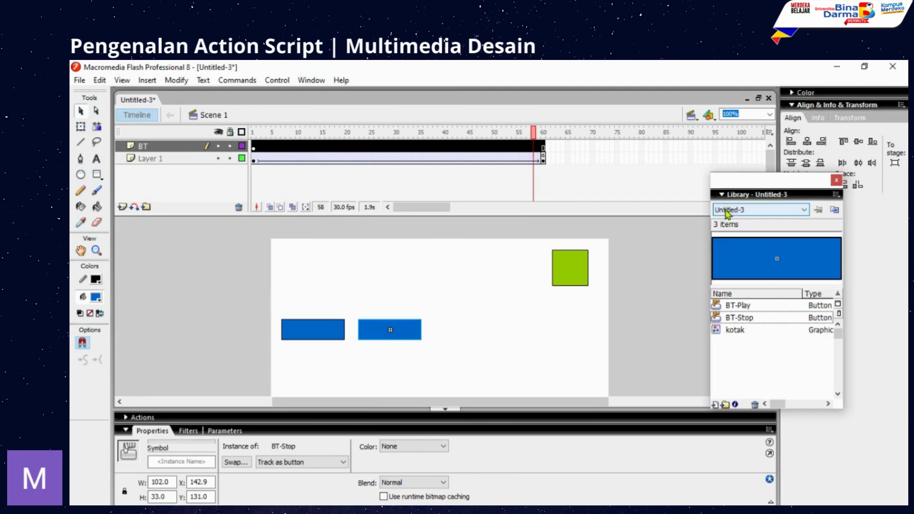
drag(726, 181, 725, 168)
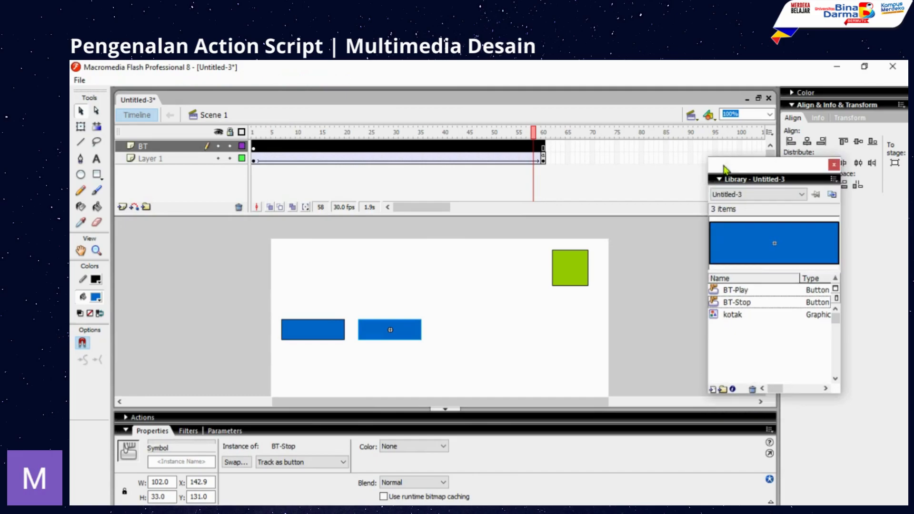
click(736, 290)
click(738, 303)
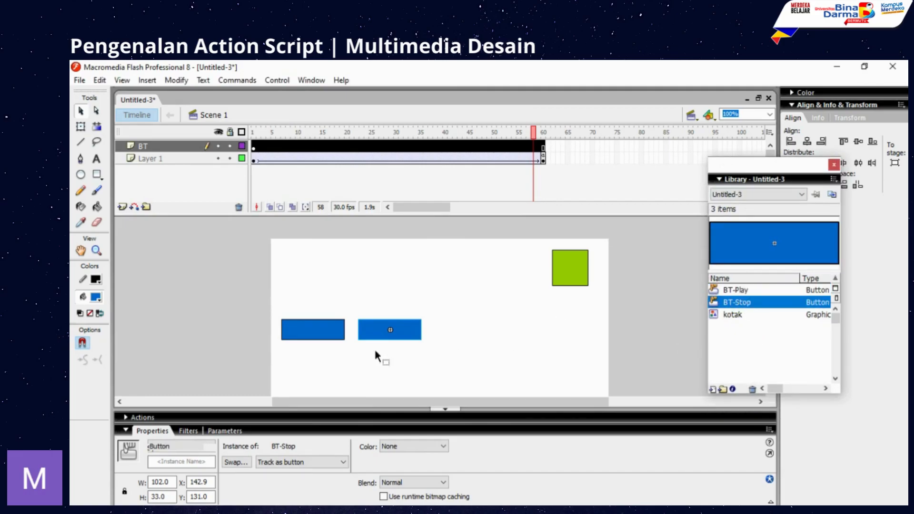
click(314, 353)
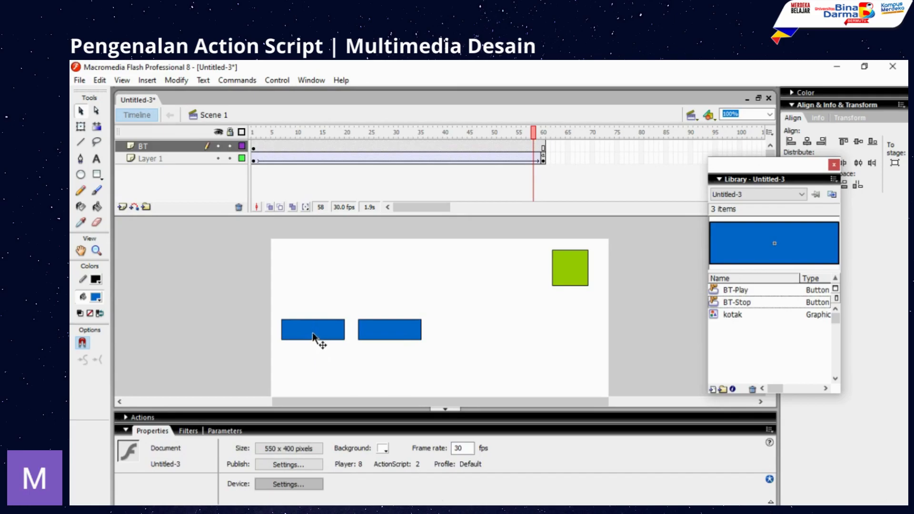
double_click(313, 330)
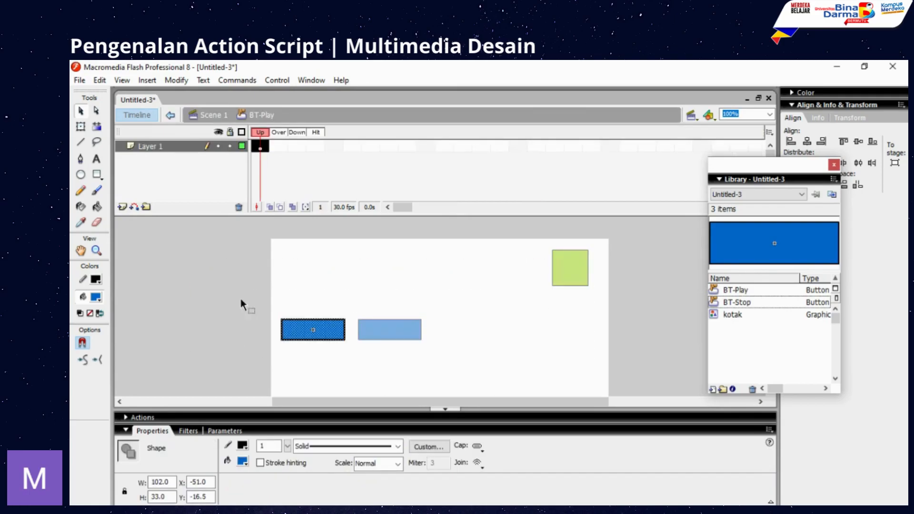